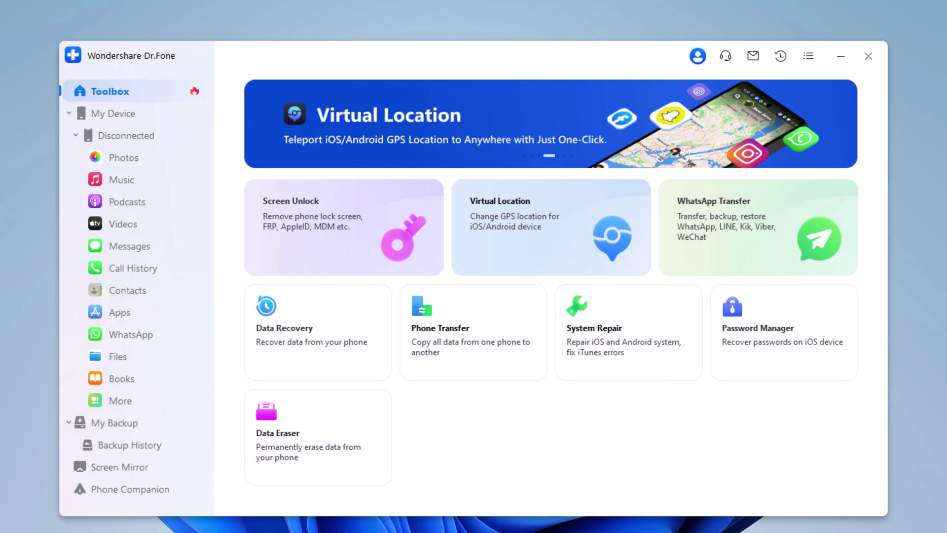
click(369, 256)
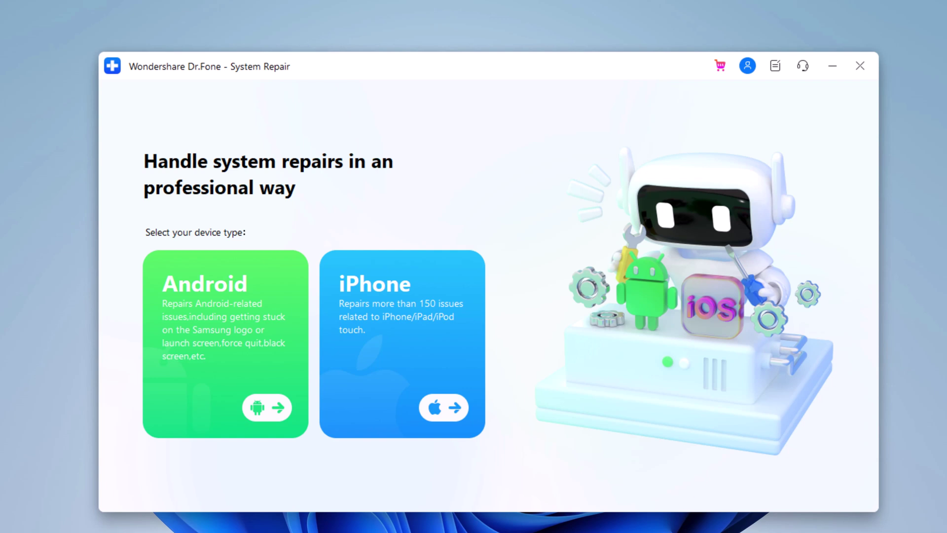
Step: Choose iPhone as the device type to reach the iOS repair options menu
click(387, 359)
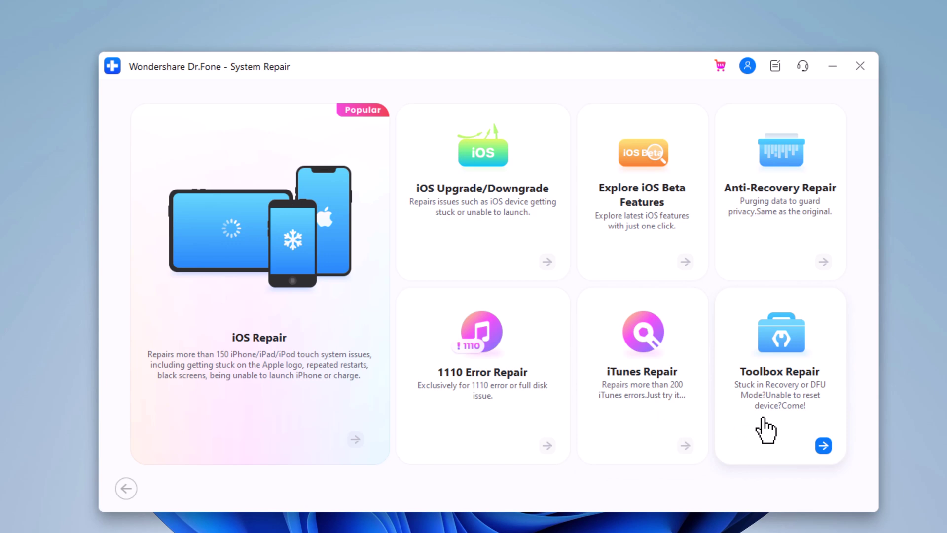
Step: Pick iOS Repair with data-retaining Standard Repair, then attempt Recovery Mode
click(252, 392)
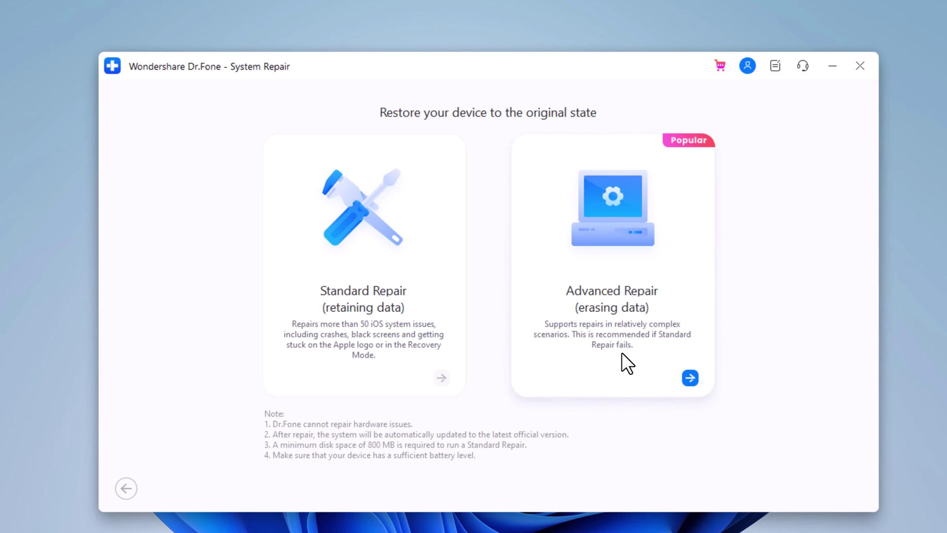
click(366, 377)
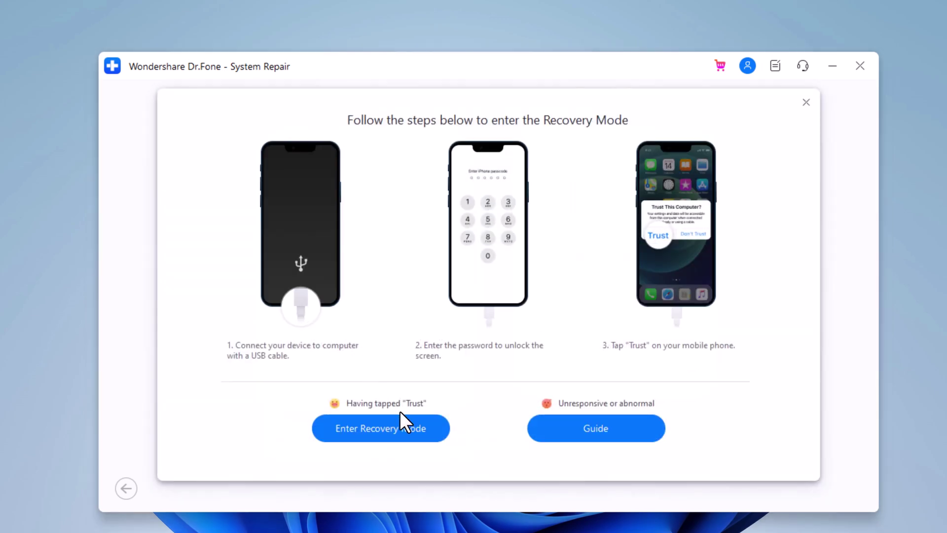
click(404, 427)
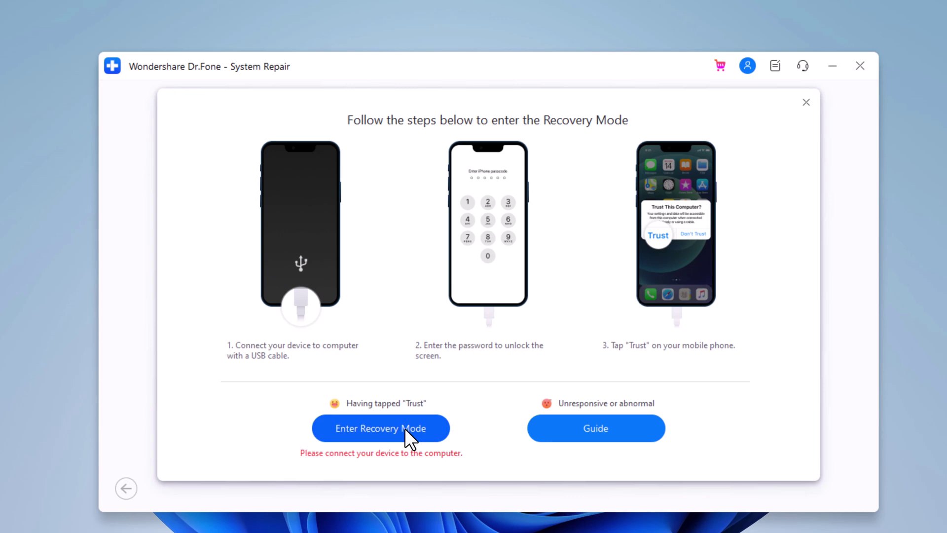
Step: Put the connected iPhone 8 into Recovery Mode and download the iOS 16.6 firmware
click(807, 102)
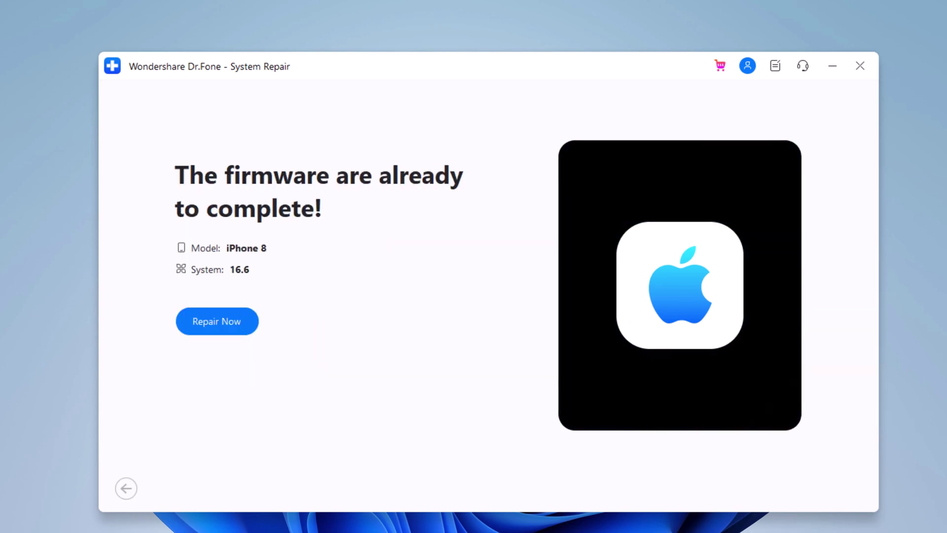
Step: Start the repair with the downloaded iOS 16.6 firmware and wait through verification
click(245, 319)
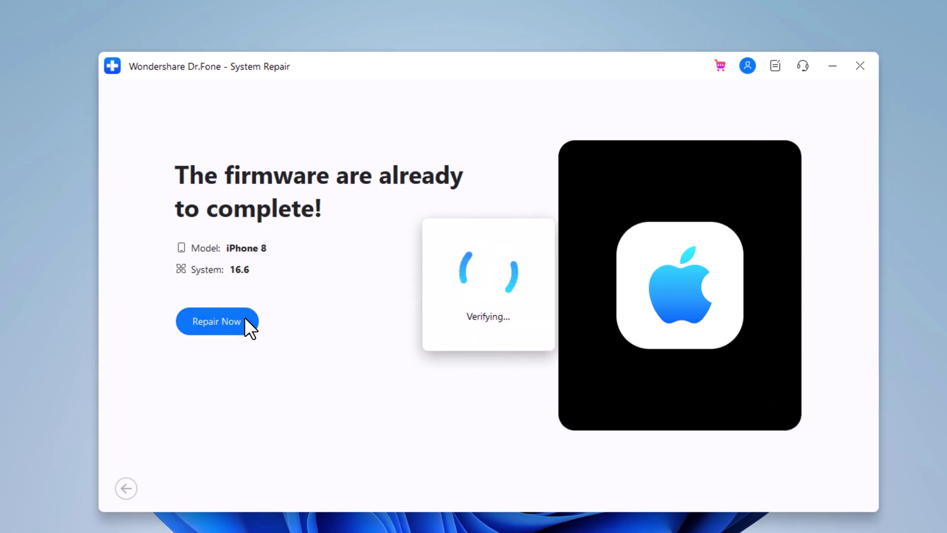